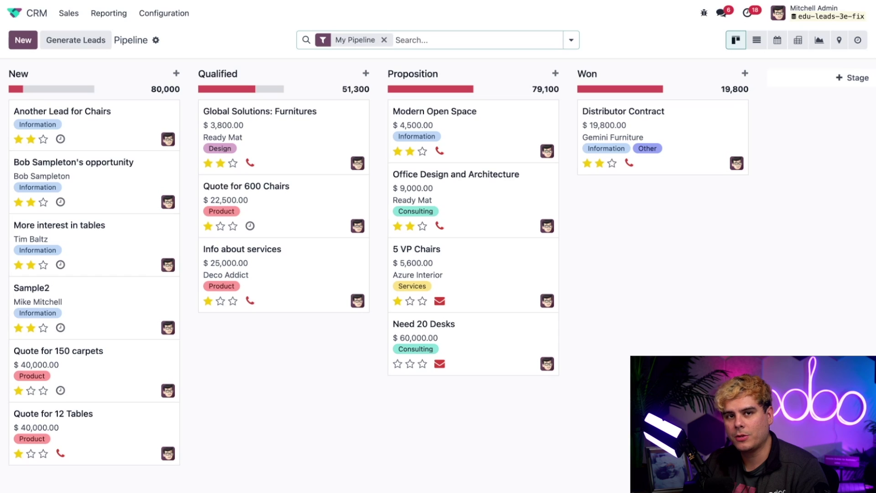
Enable the Leads option in the CRM settings and save the change
{"action": "left_click", "coordinate": [164, 13]}
{"action": "left_click", "coordinate": [166, 35]}
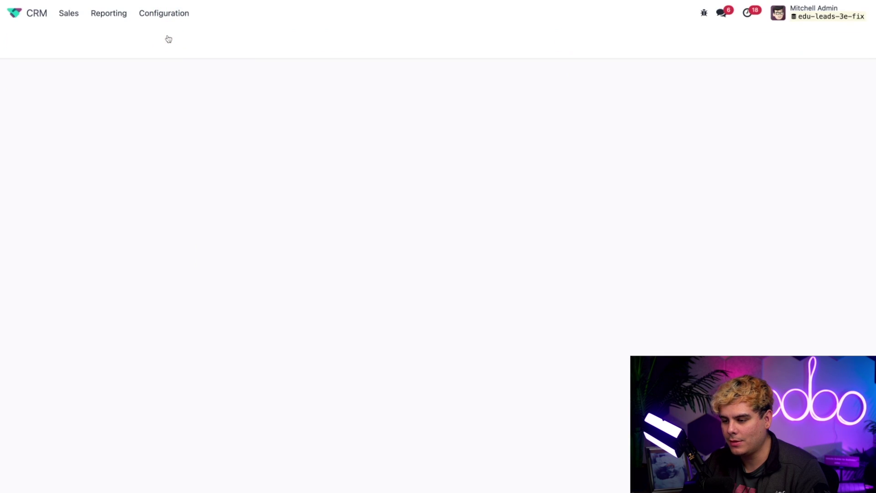
{"action": "left_click", "coordinate": [404, 102]}
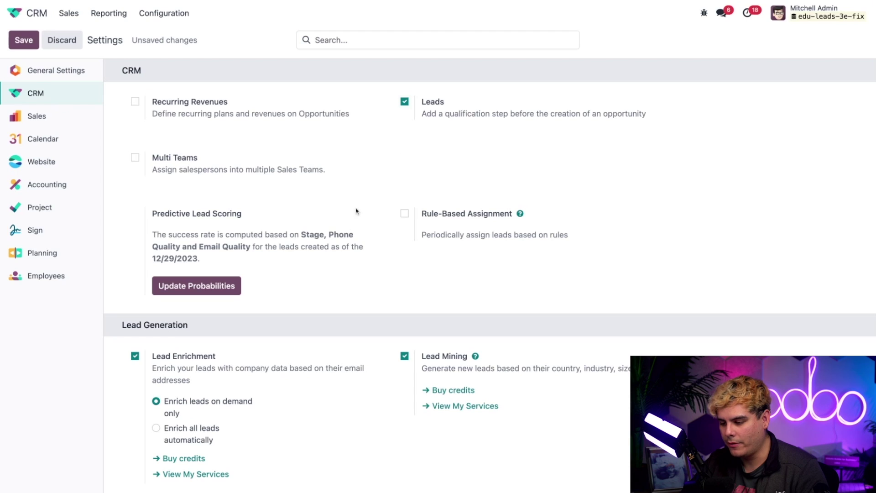
{"action": "mouse_move", "coordinate": [329, 256]}
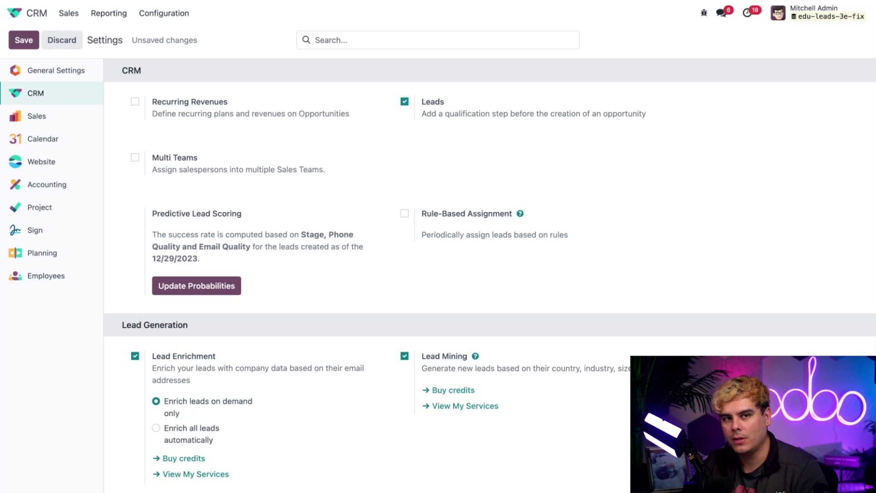
{"action": "left_click", "coordinate": [24, 40]}
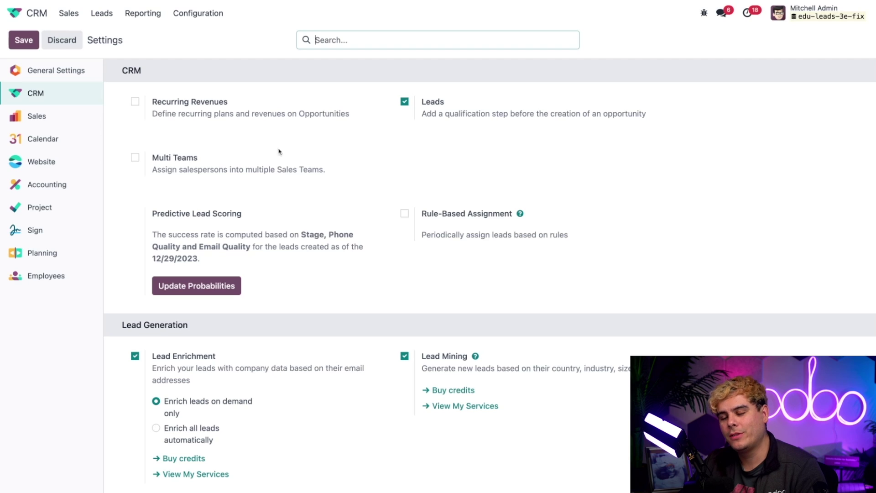
Show the Leads list in Kanban view and start a new blank lead
{"action": "left_click", "coordinate": [102, 15]}
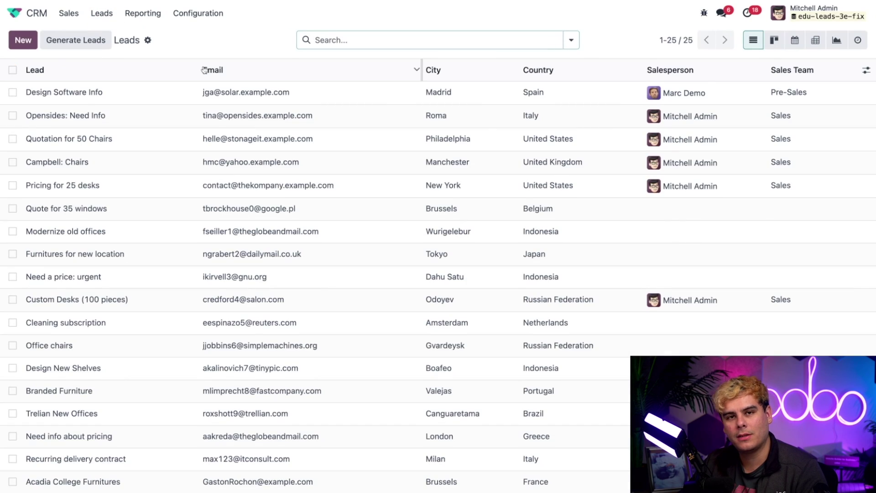
{"action": "mouse_move", "coordinate": [204, 69]}
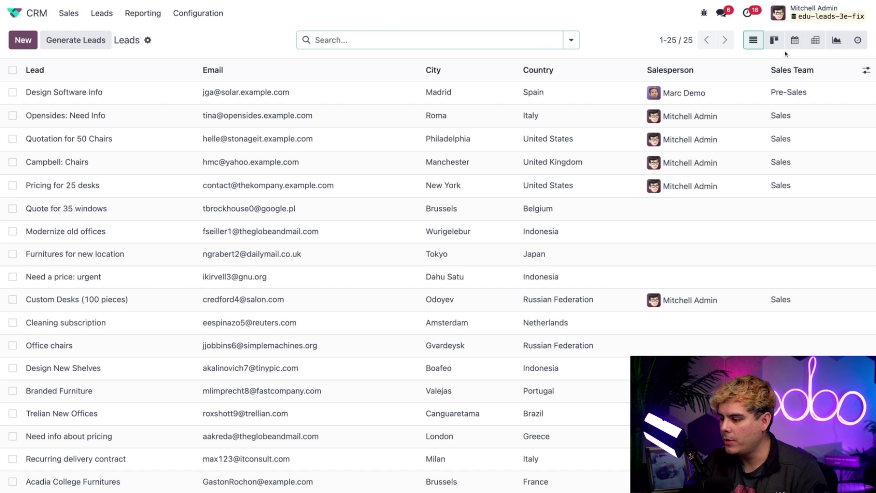
{"action": "left_click", "coordinate": [774, 40]}
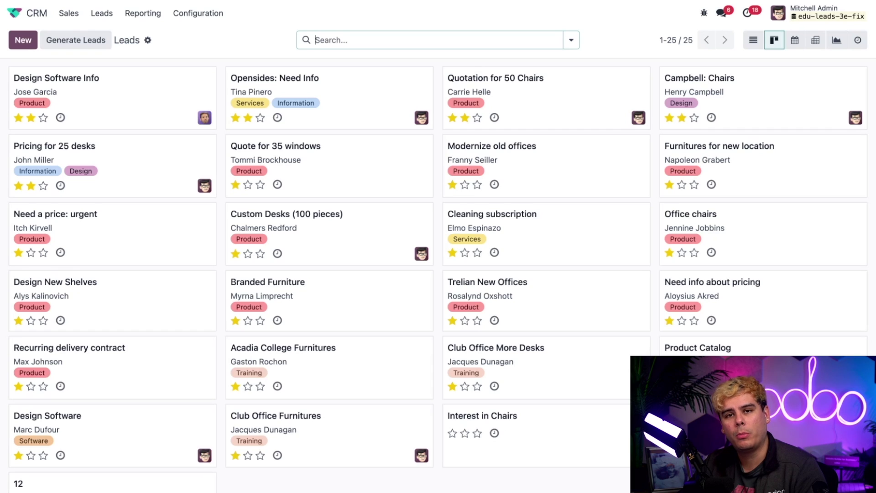
{"action": "left_click", "coordinate": [23, 40]}
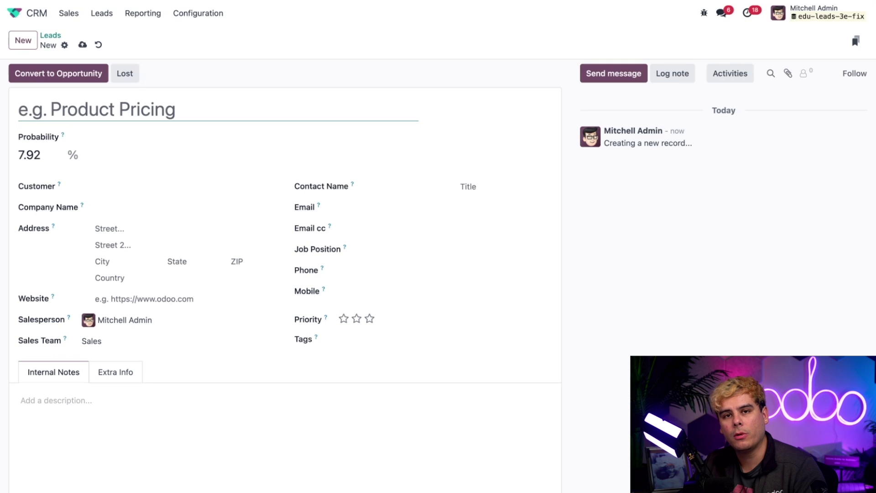
Title the new lead 'Interested in tables ;)'
{"action": "left_click", "coordinate": [134, 109]}
{"action": "type", "text": "Interes"}
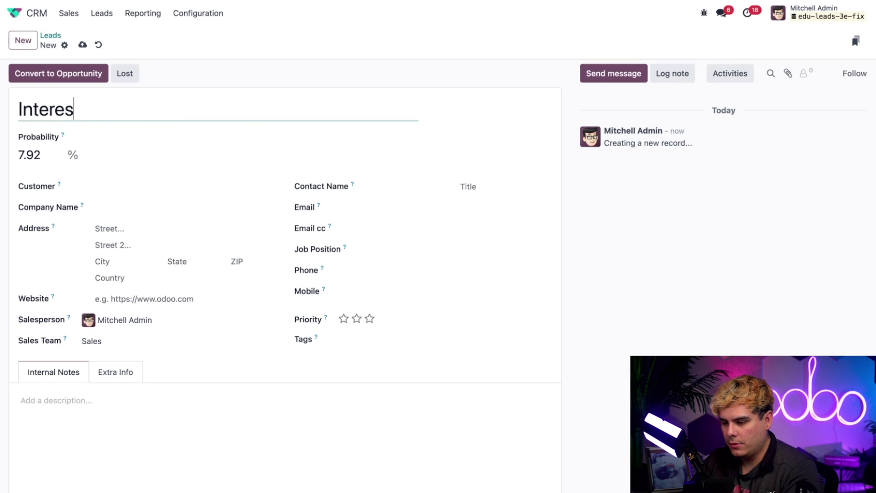
{"action": "type", "text": "ted in tables '"}
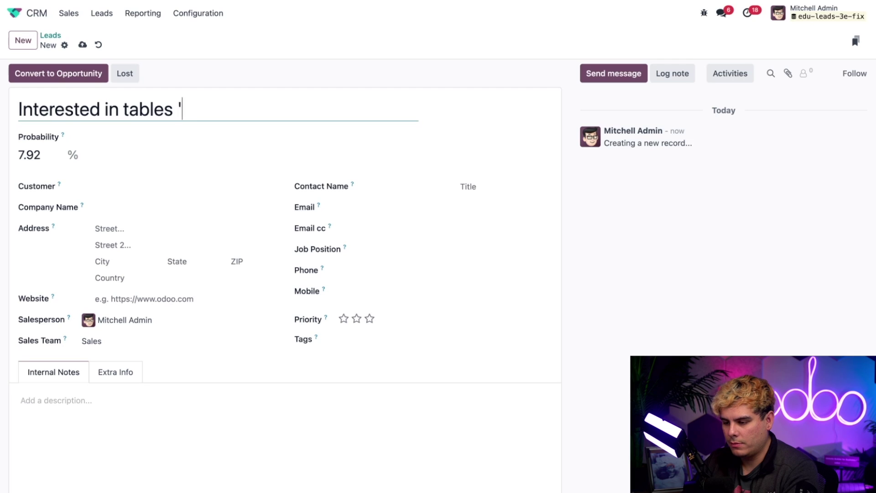
{"action": "key", "text": "BackSpace"}
{"action": "type", "text": ";)"}
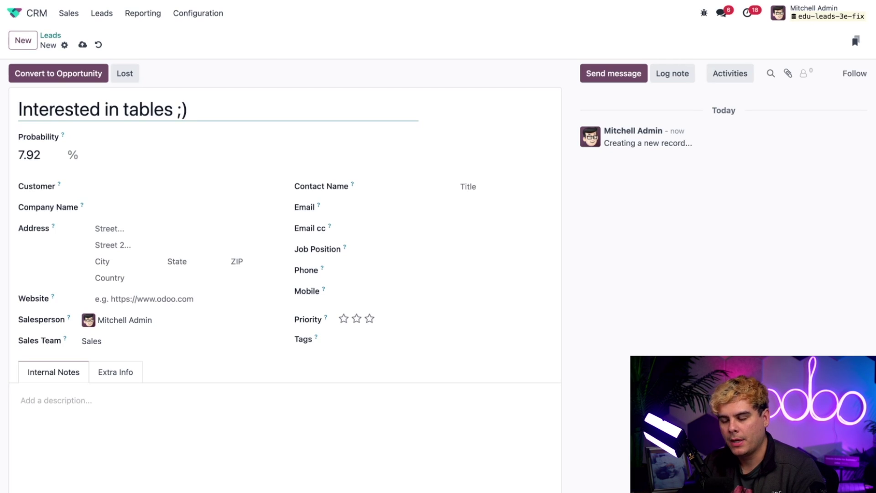
Create a new customer contact from the typed customer name and attach it to the lead
{"action": "left_click", "coordinate": [112, 185]}
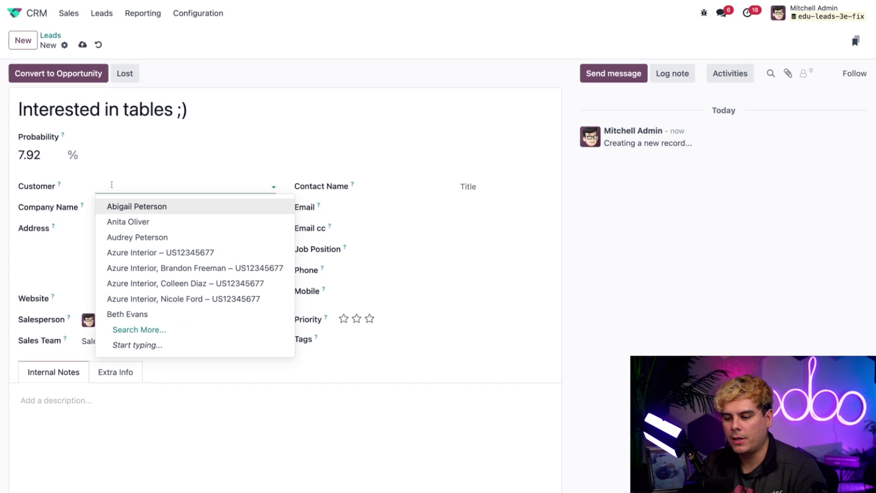
{"action": "type", "text": "Ad"}
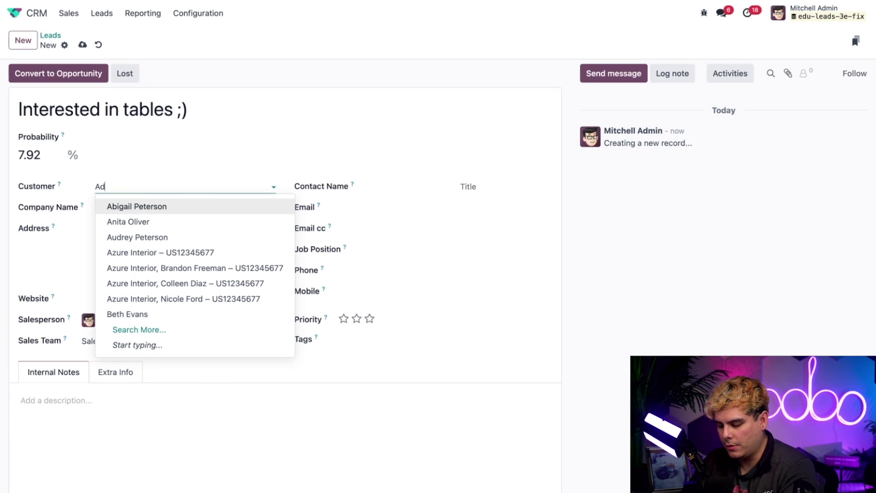
{"action": "type", "text": "am Samples"}
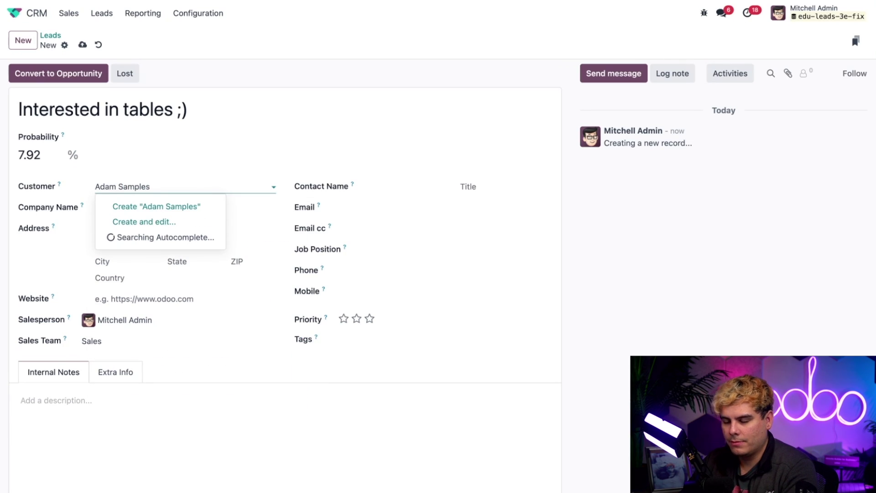
{"action": "key", "text": "BackSpace"}
{"action": "type", "text": "ton"}
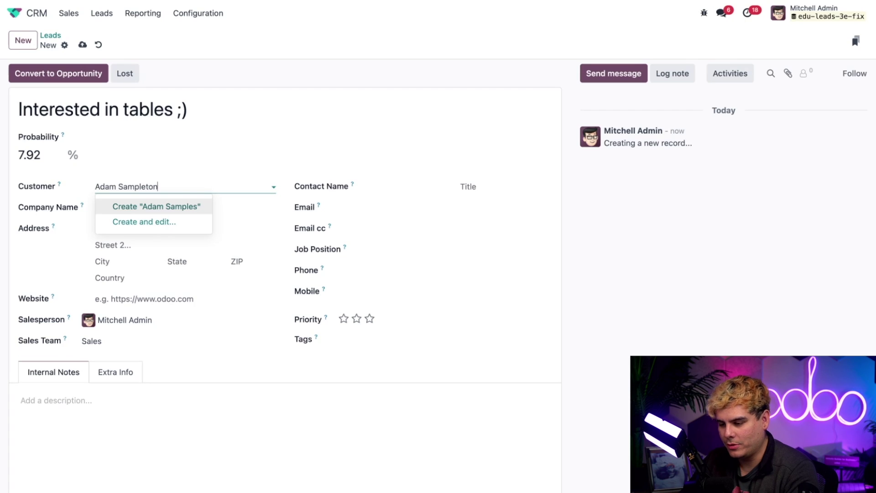
{"action": "left_click", "coordinate": [114, 211]}
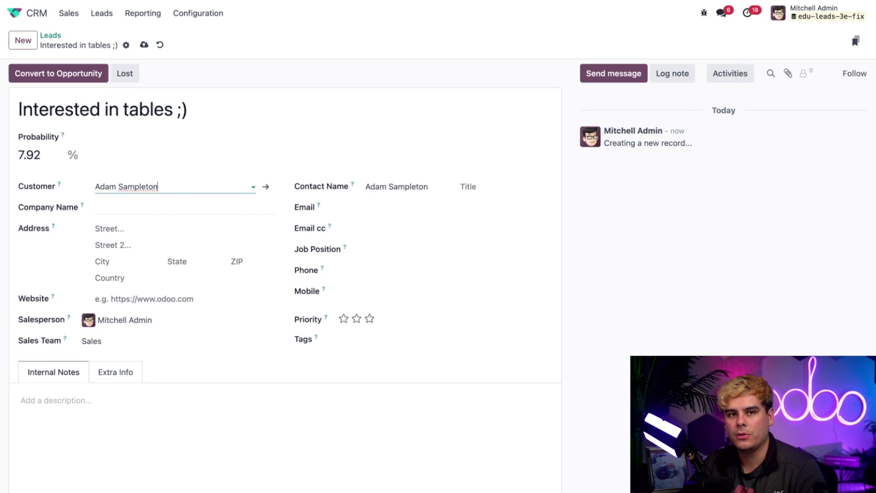
Fill in the customer's e-mail address in the lead's Email field
{"action": "left_click", "coordinate": [368, 203]}
{"action": "type", "text": "adam"}
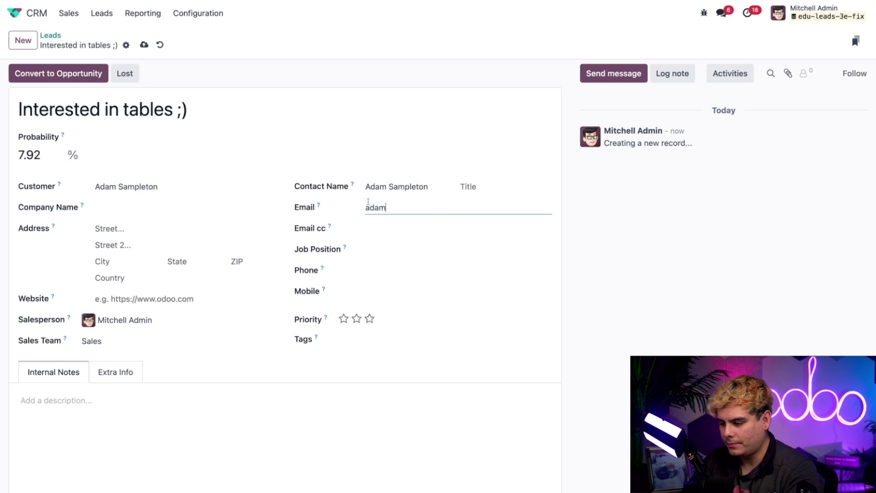
{"action": "type", "text": "@example.com"}
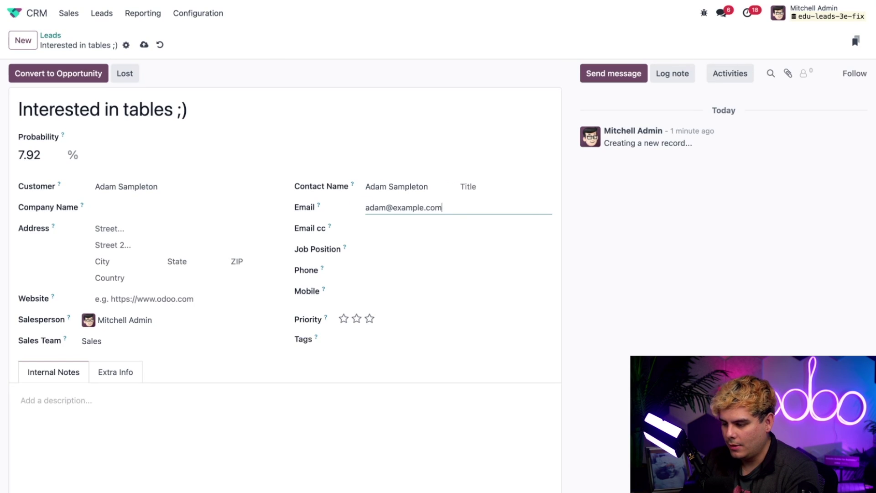
{"action": "left_click", "coordinate": [343, 211]}
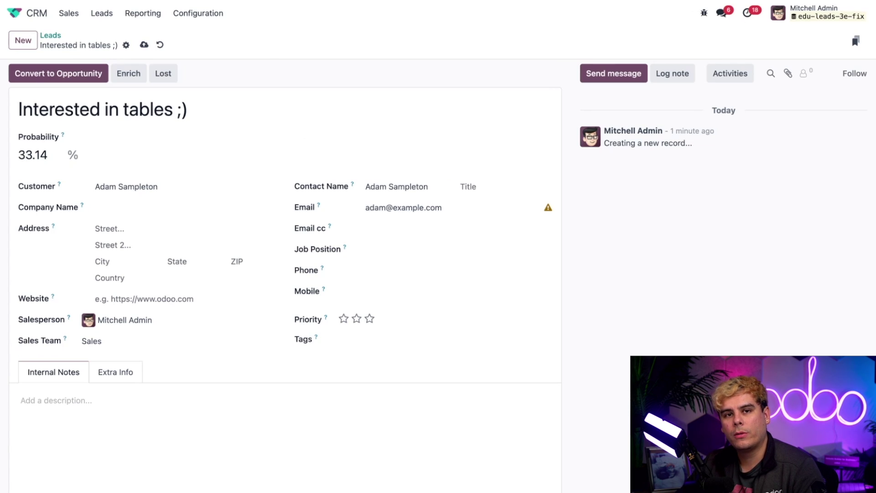
Tag the lead as Information and assign it to a different salesperson
{"action": "left_click", "coordinate": [360, 340]}
{"action": "left_click", "coordinate": [369, 418]}
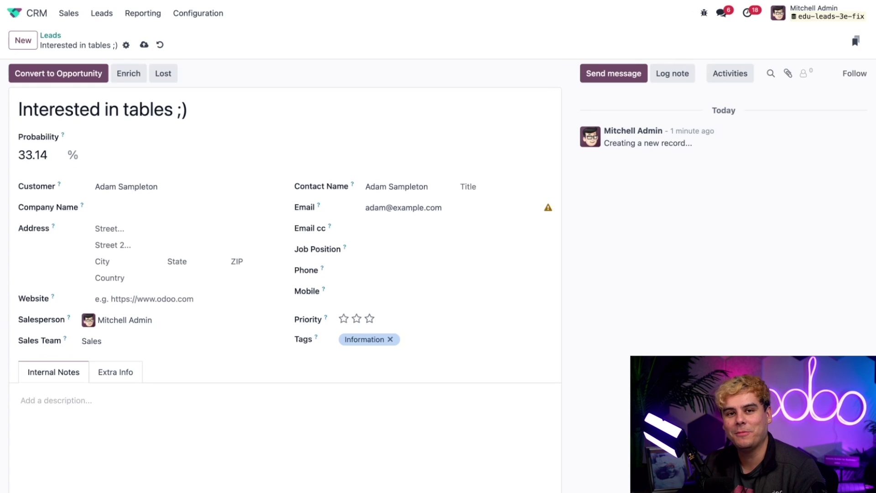
{"action": "left_click", "coordinate": [204, 316]}
{"action": "type", "text": "marc"}
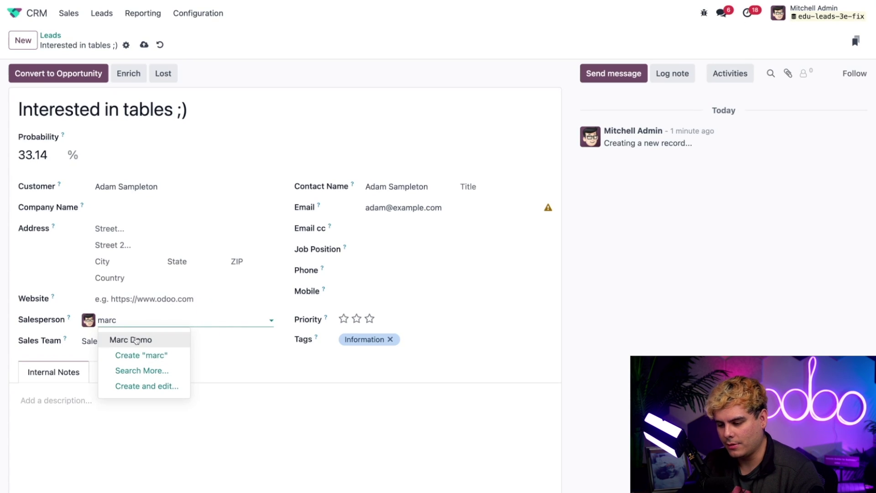
{"action": "key", "text": "Escape"}
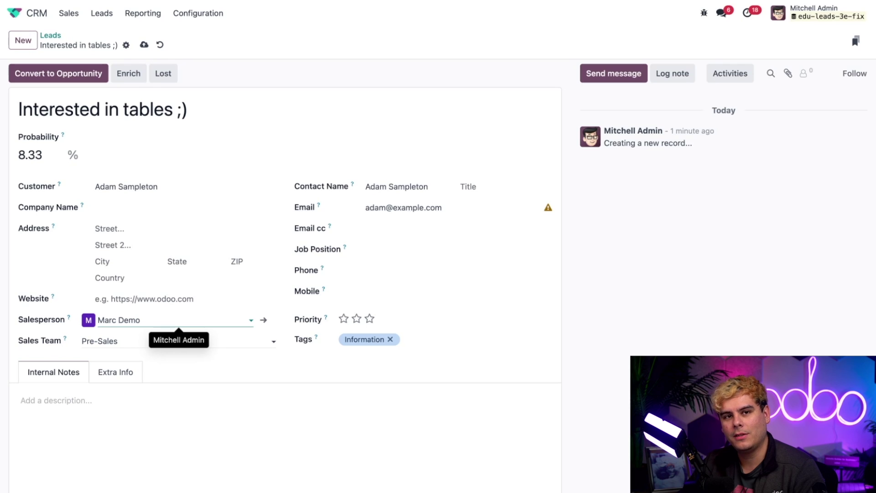
Add the internal note 'They want our super sweet tables!!!' and save the lead
{"action": "left_click", "coordinate": [148, 416]}
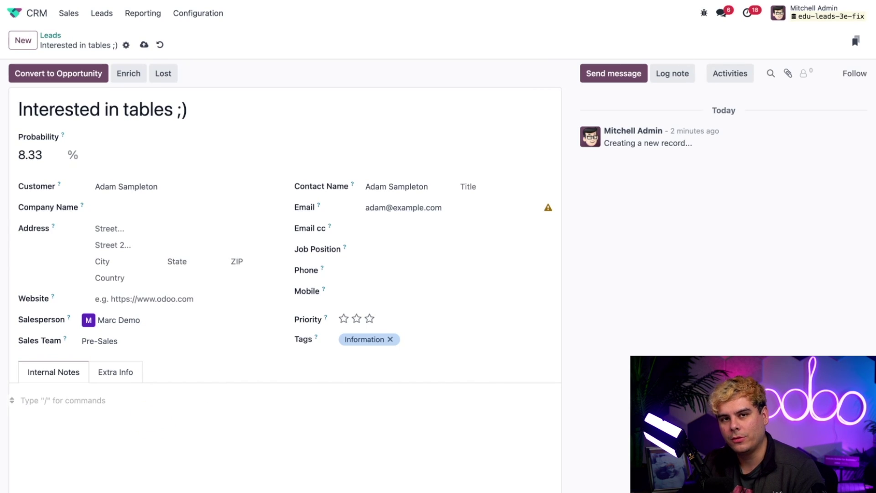
{"action": "type", "text": "They wan"}
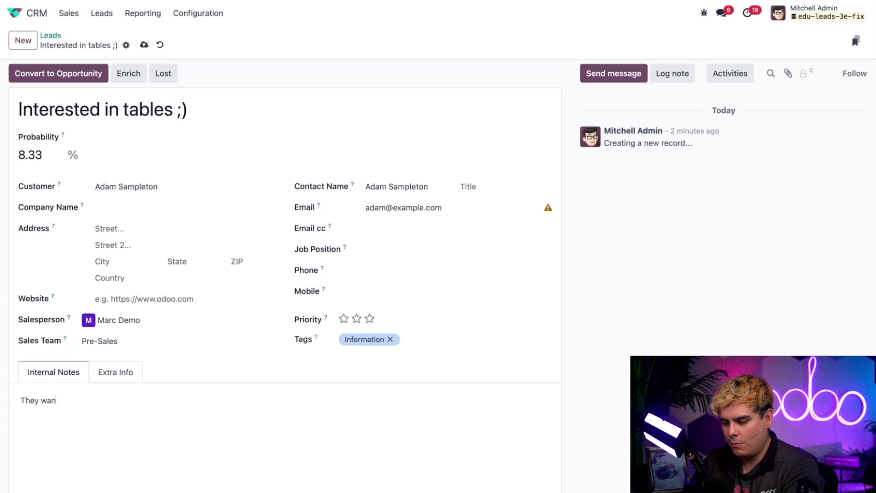
{"action": "type", "text": "t our super swe"}
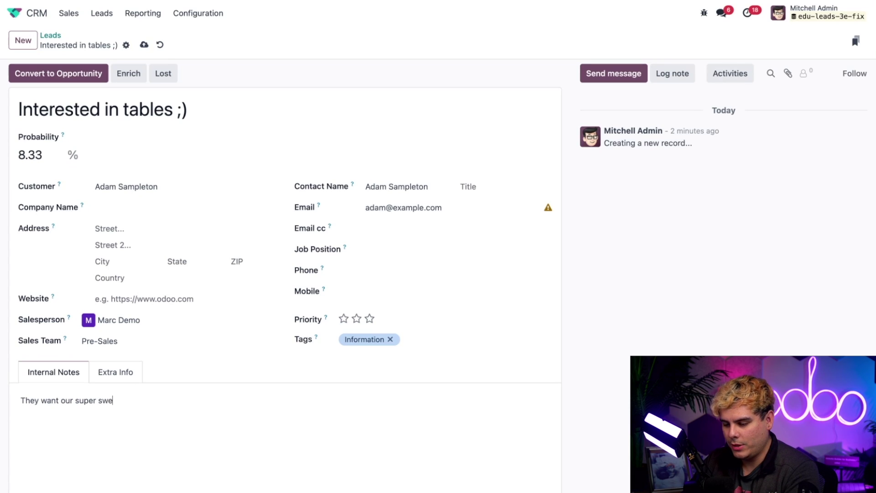
{"action": "type", "text": "et tables!!!"}
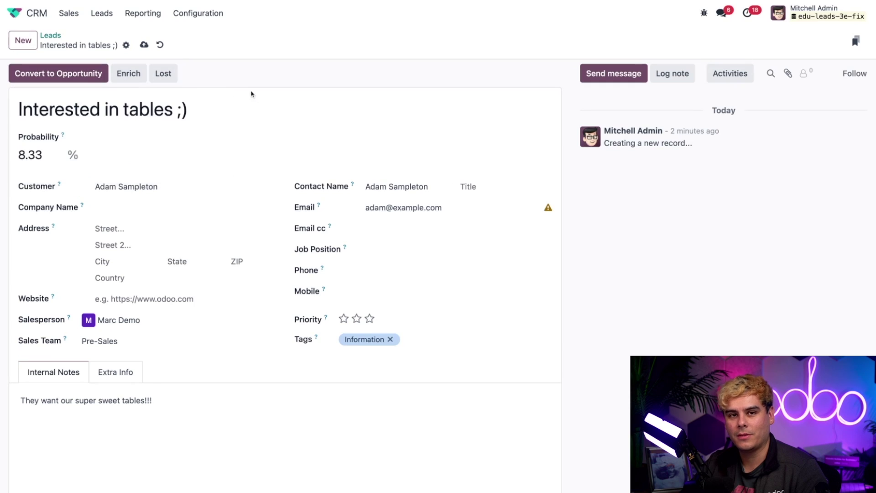
{"action": "left_click", "coordinate": [57, 73]}
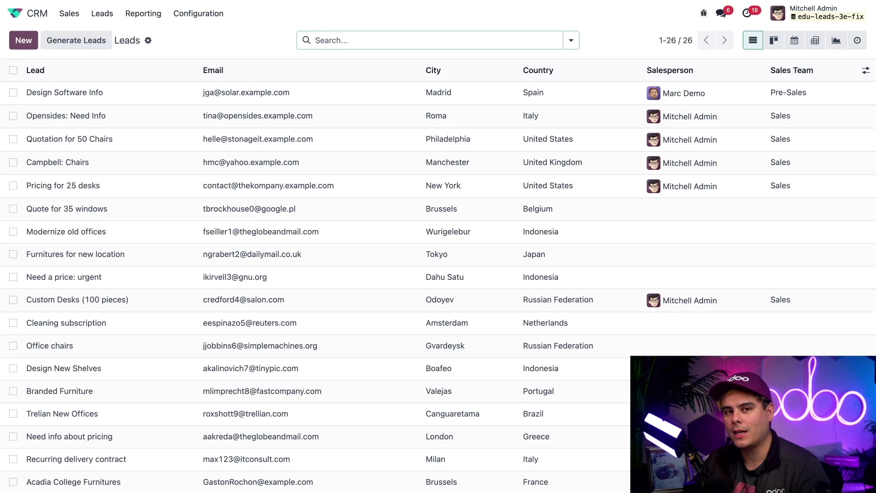
Create lead 'Another lead for tables?' for the existing customer with high priority
{"action": "left_click", "coordinate": [23, 40]}
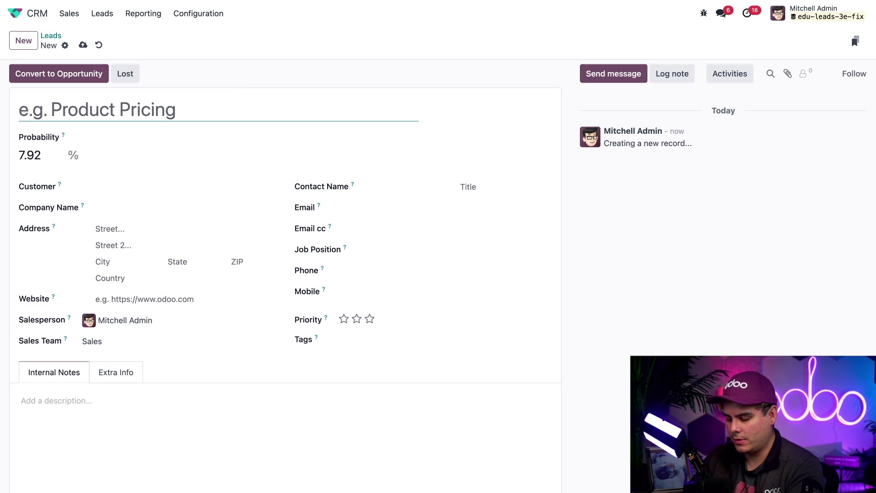
{"action": "type", "text": "Another lead for ta"}
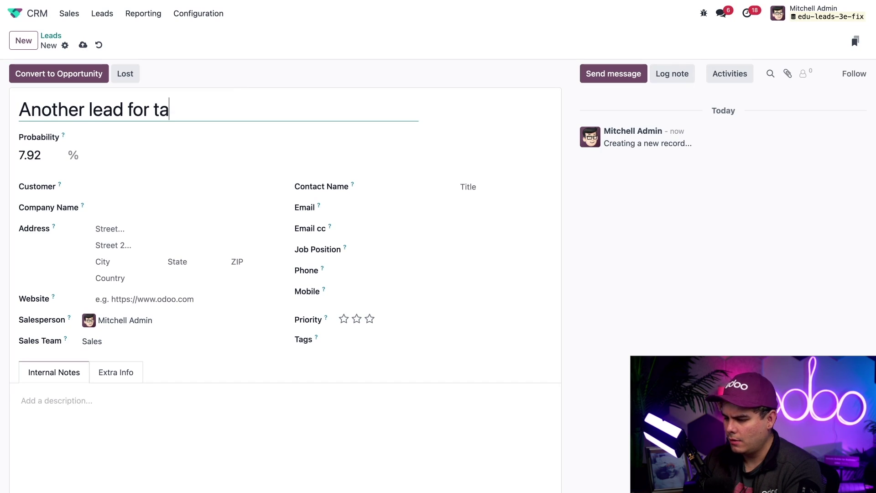
{"action": "type", "text": "bles?"}
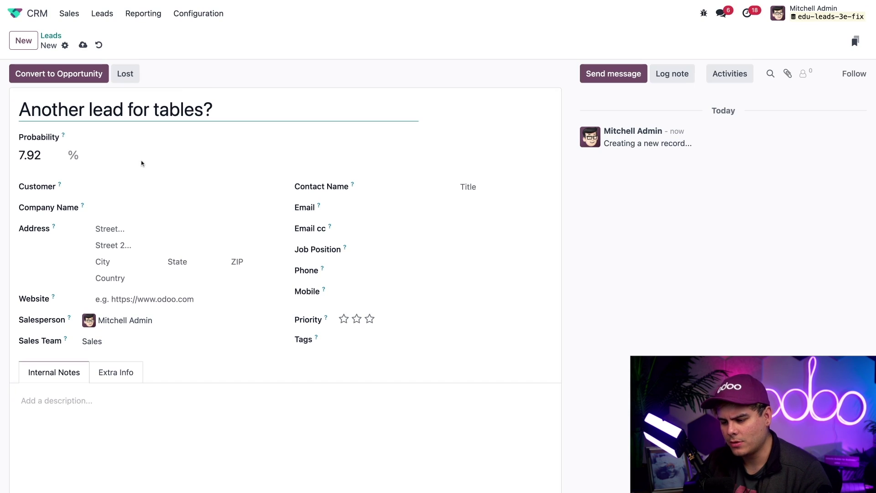
{"action": "left_click", "coordinate": [111, 187]}
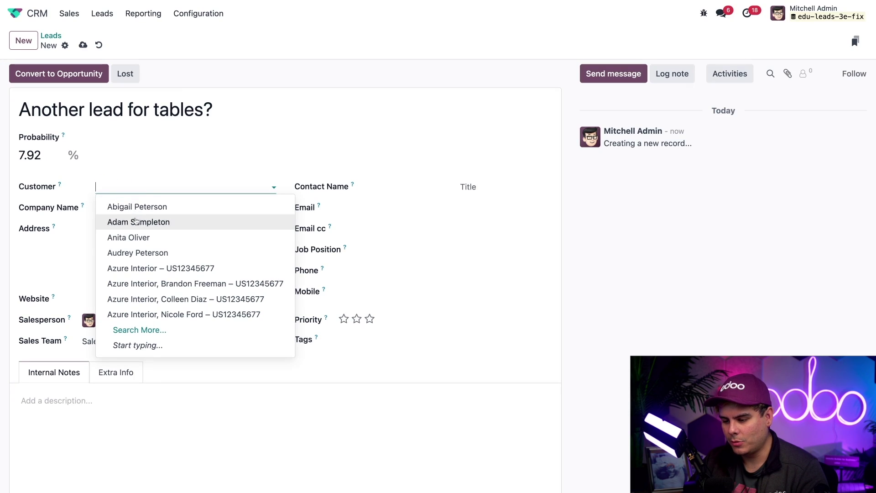
{"action": "left_click", "coordinate": [133, 222]}
{"action": "left_click", "coordinate": [281, 180]}
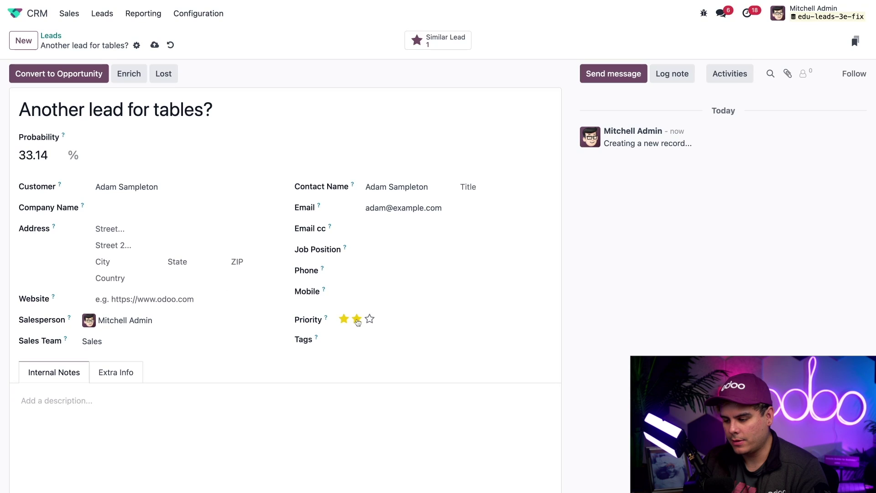
{"action": "left_click", "coordinate": [356, 319]}
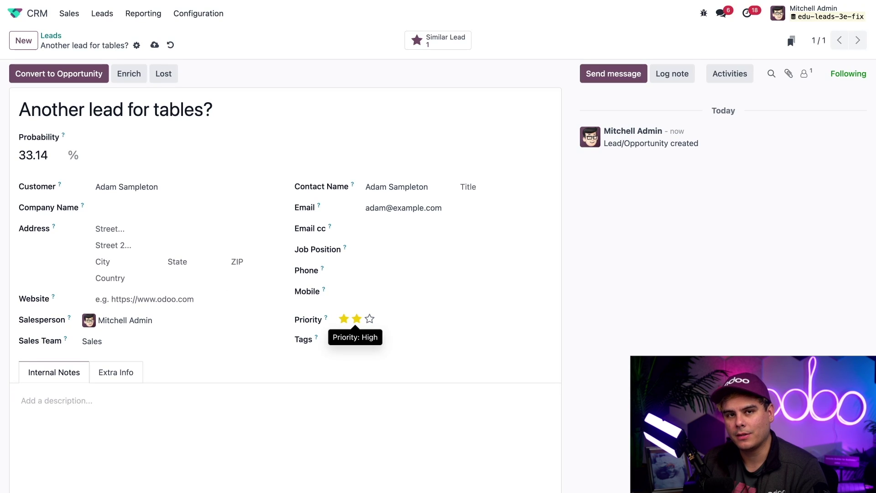
Add the note 'Theyre super INTERESTED in tables' and view the similar leads
{"action": "left_click", "coordinate": [163, 440]}
{"action": "type", "text": "Theyre su"}
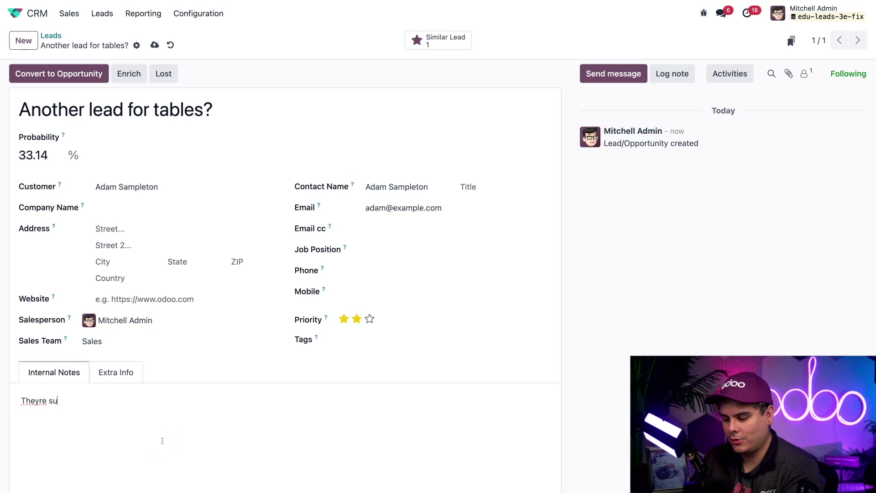
{"action": "type", "text": "per INTERESTE"}
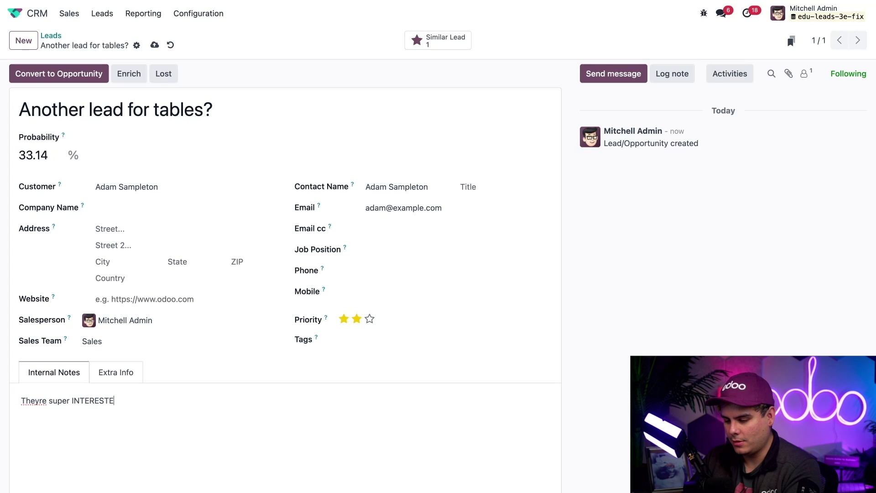
{"action": "type", "text": "D in tables"}
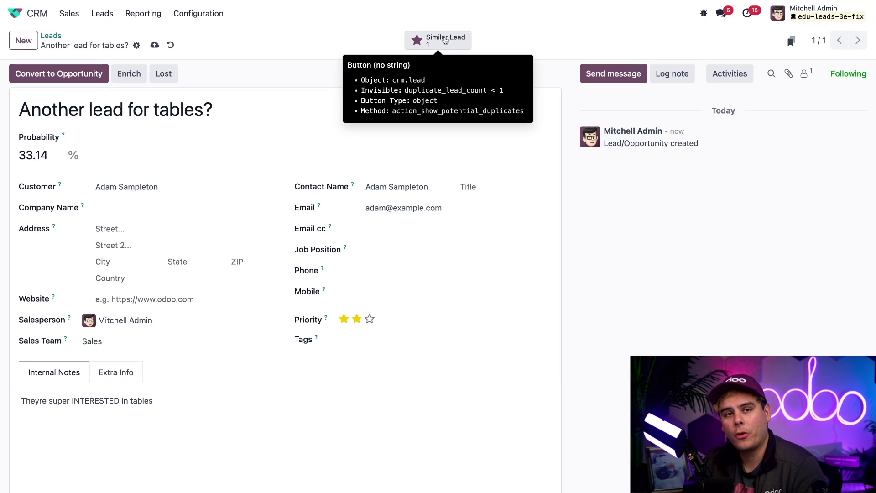
{"action": "left_click", "coordinate": [445, 41]}
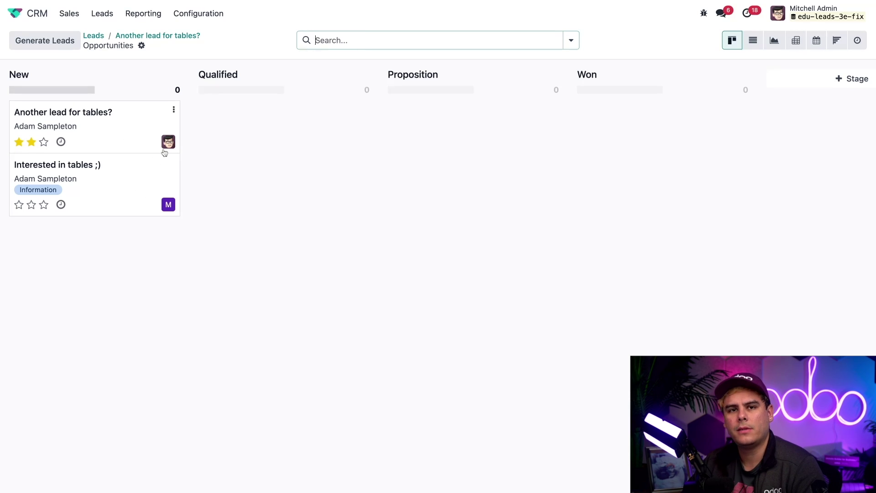
Go back to 'Another lead for tables?' and start converting it to an opportunity
{"action": "left_click", "coordinate": [168, 35]}
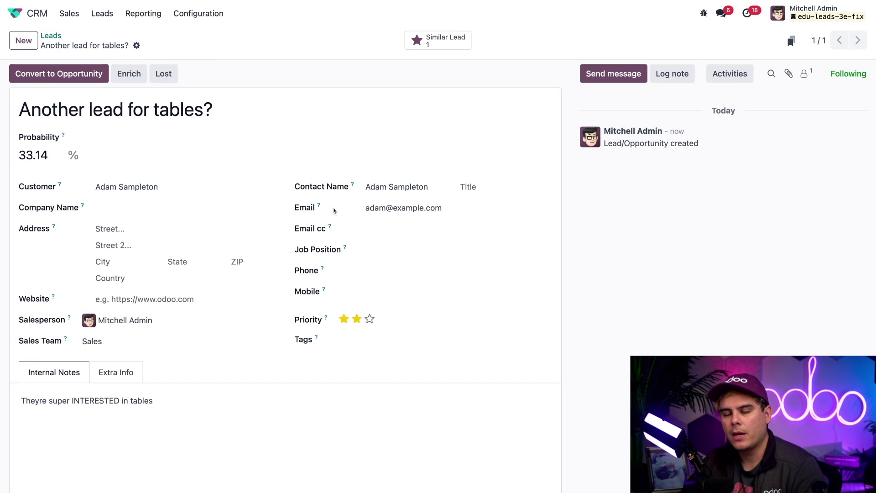
{"action": "left_click", "coordinate": [78, 75]}
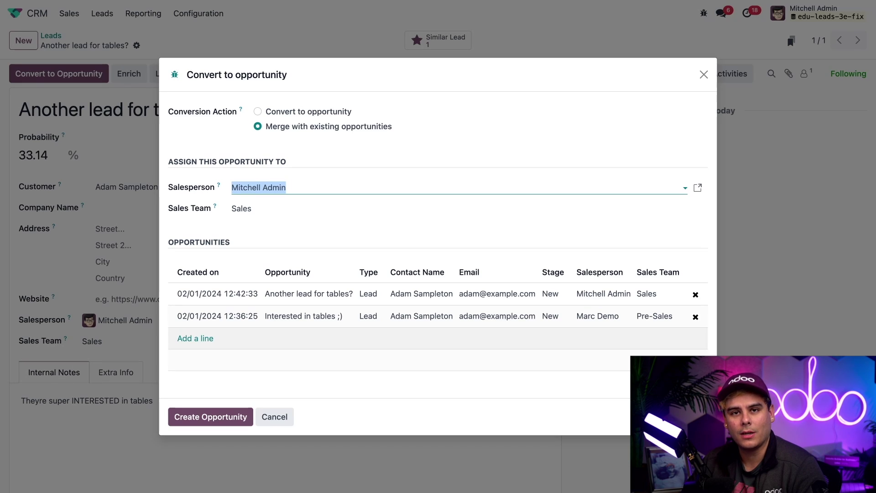
{"action": "left_click", "coordinate": [199, 338]}
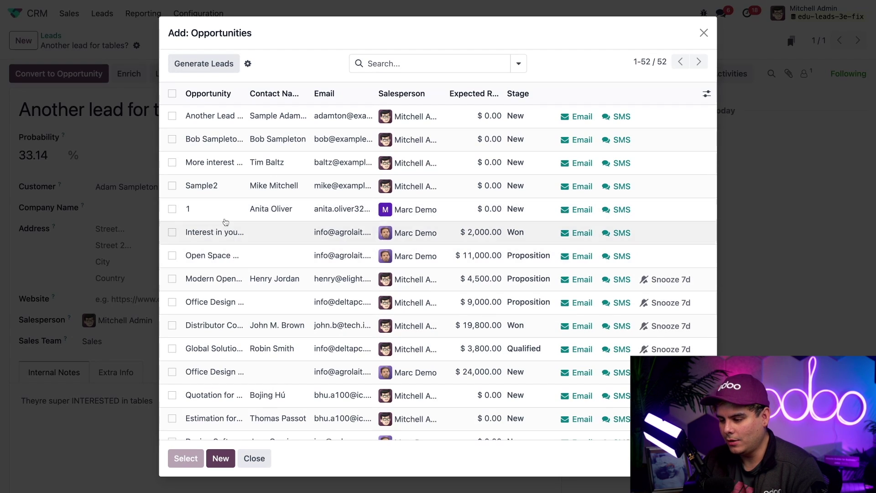
{"action": "left_click", "coordinate": [172, 278]}
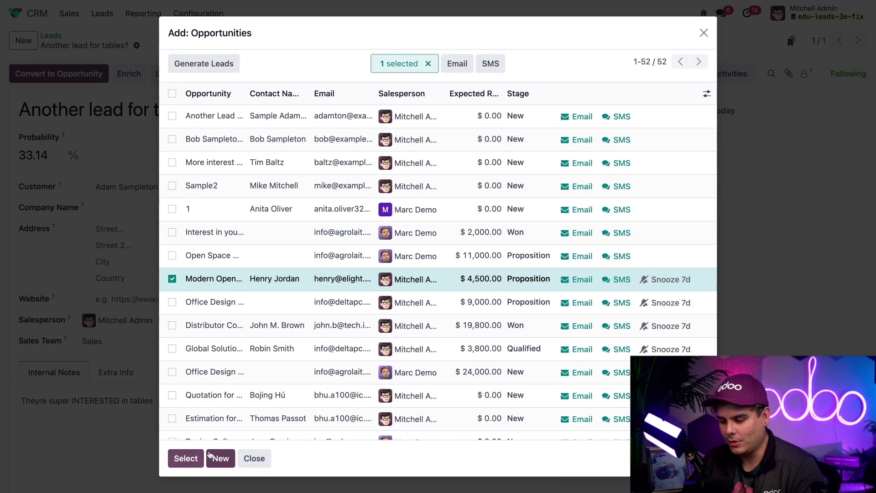
{"action": "left_click", "coordinate": [193, 458]}
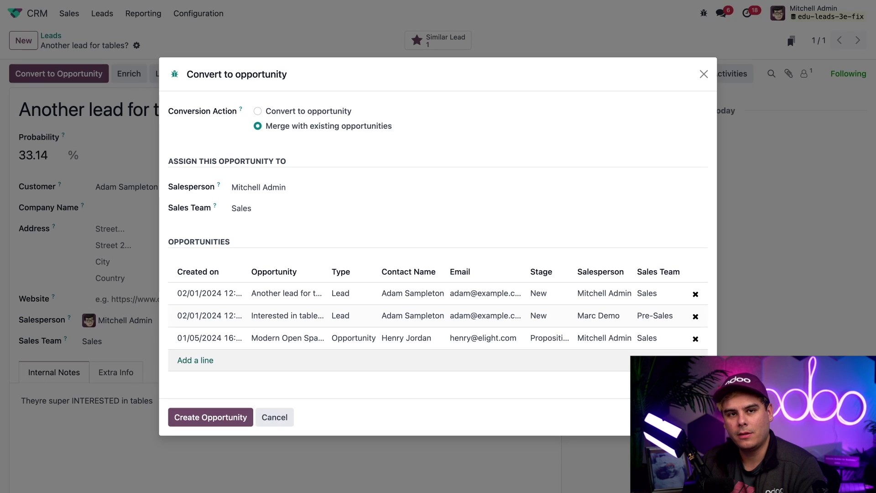
{"action": "left_click", "coordinate": [695, 338]}
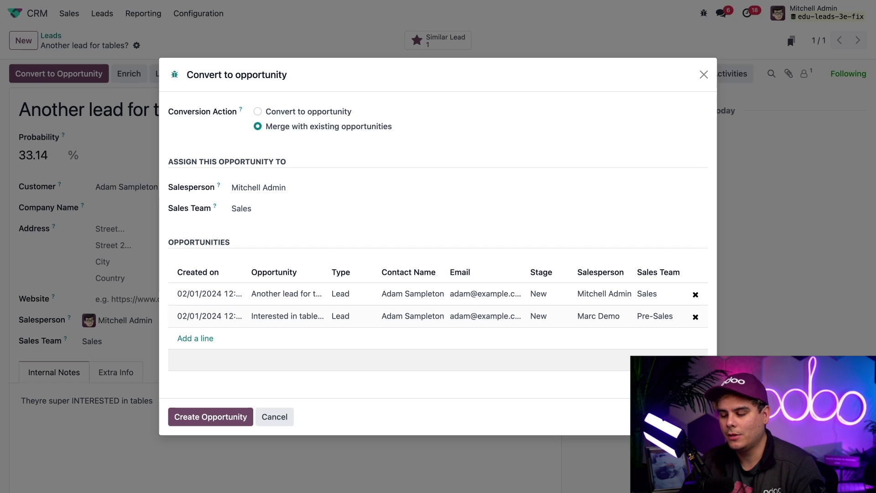
{"action": "left_click", "coordinate": [226, 416]}
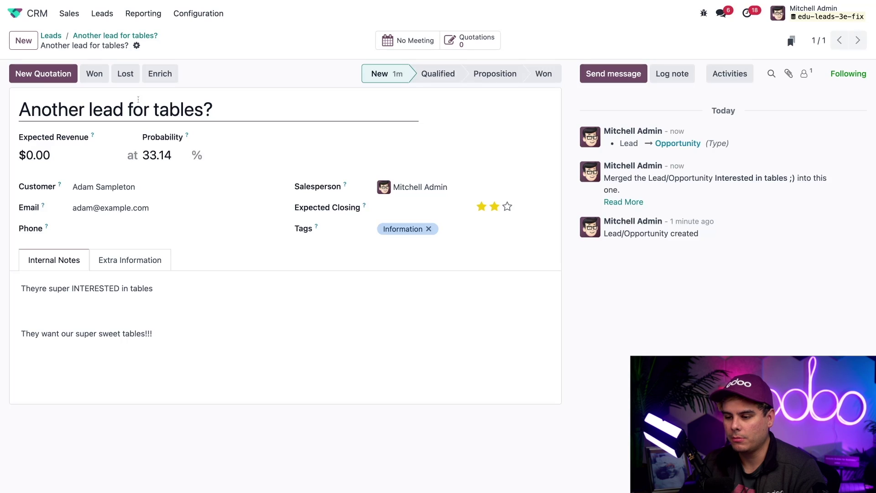
Return to the Leads list, now showing 25 leads after the merge
{"action": "left_click", "coordinate": [51, 36]}
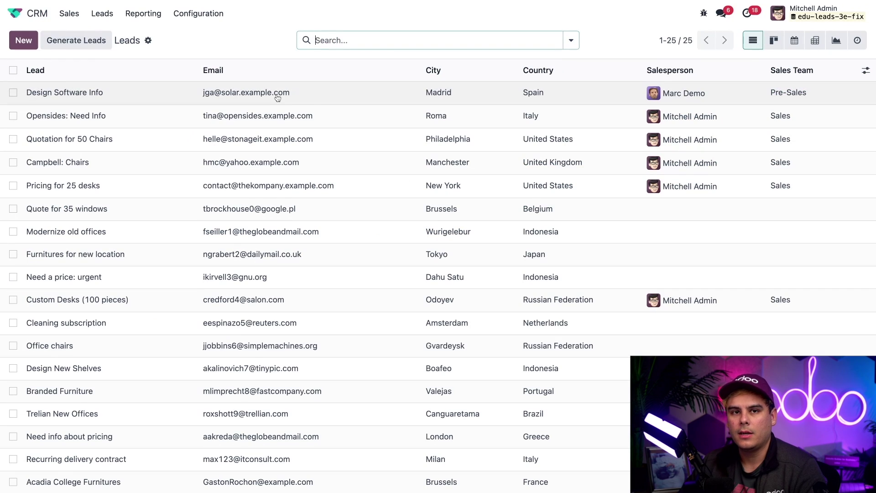
Open Generate Leads and set it to generate Companies and their Contacts
{"action": "left_click", "coordinate": [236, 49]}
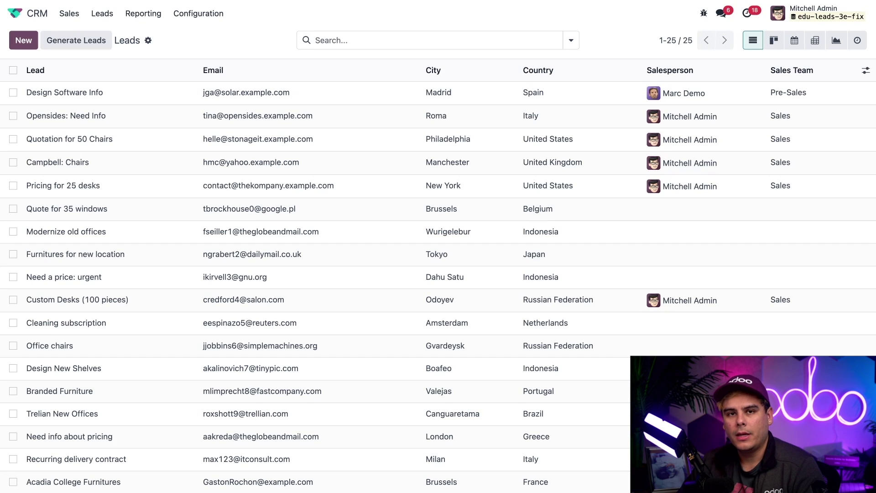
{"action": "left_click", "coordinate": [76, 40]}
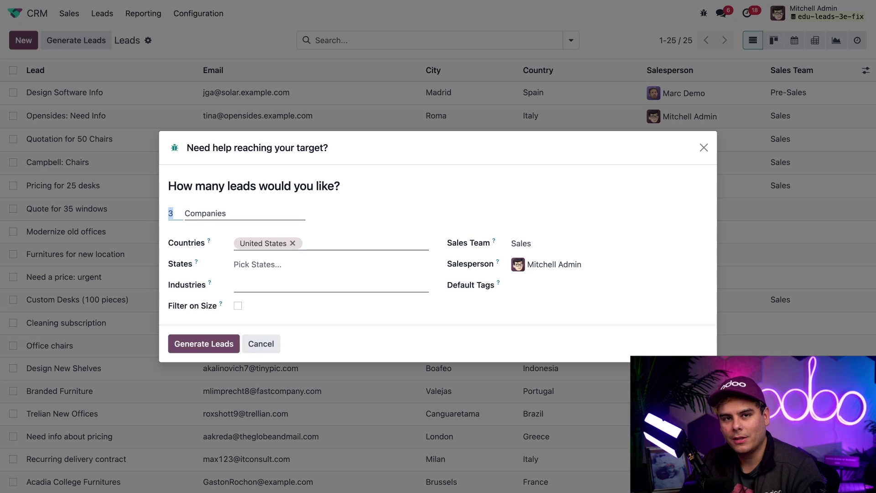
{"action": "left_click", "coordinate": [284, 218]}
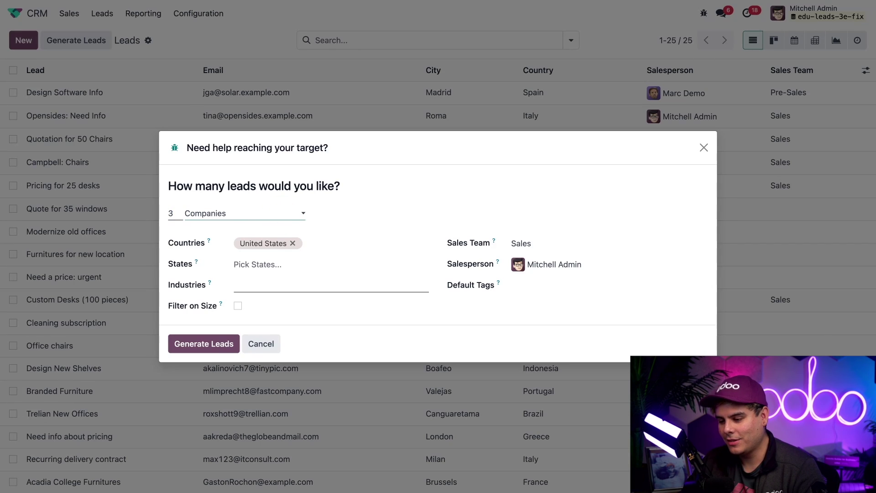
{"action": "key", "text": "Down"}
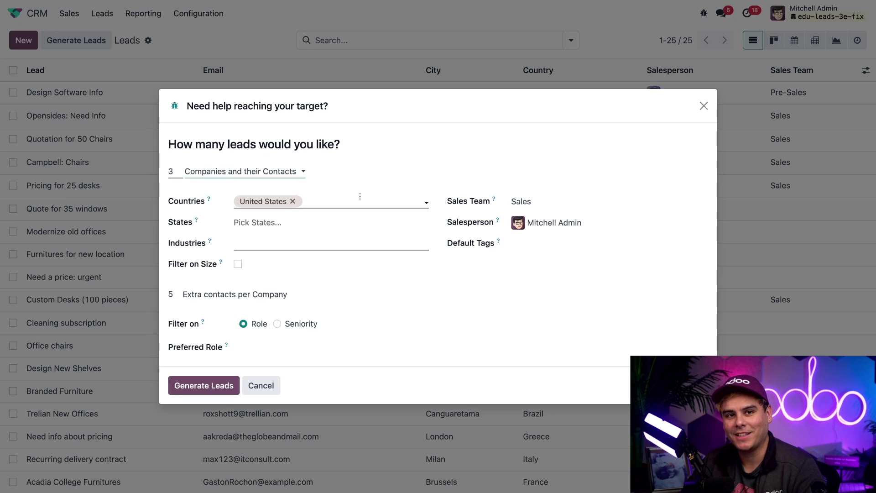